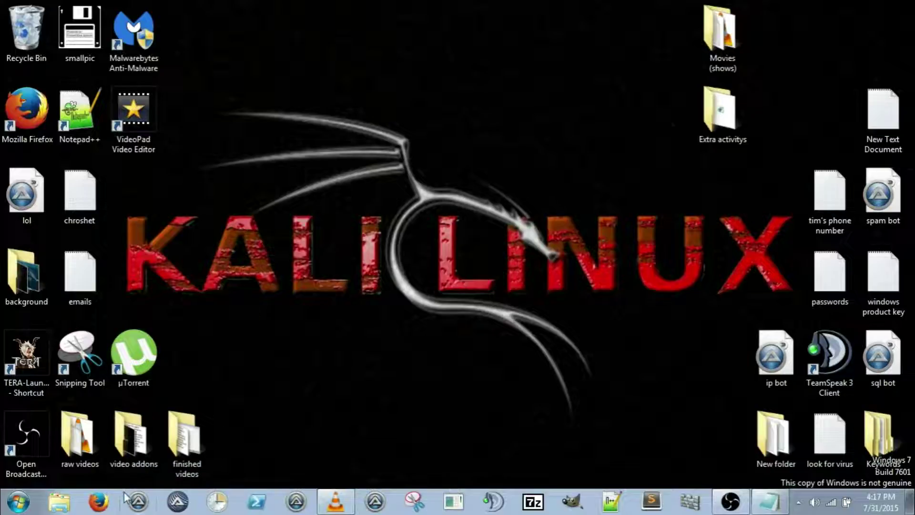
left_click(99, 500)
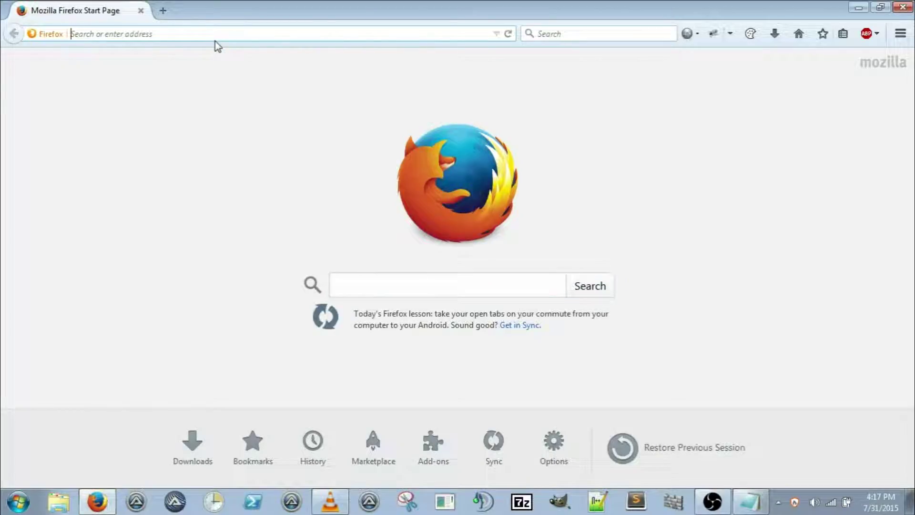
type("www.")
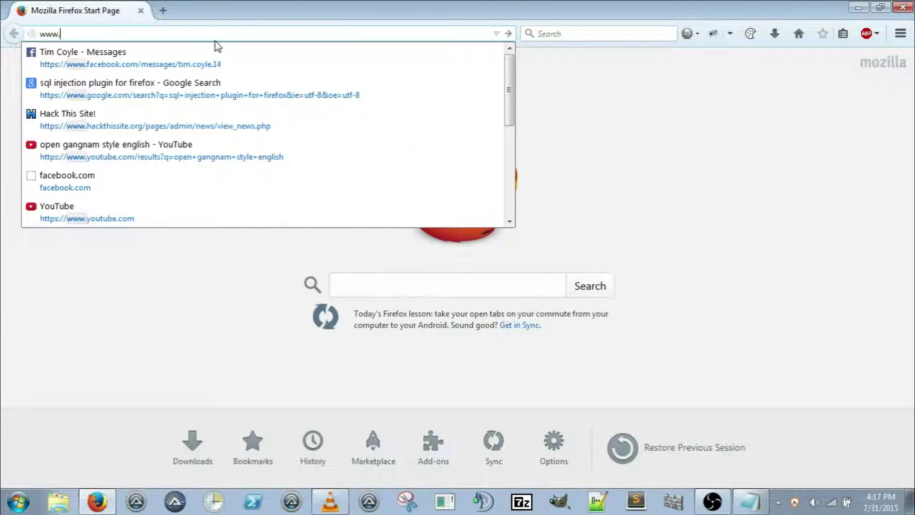
type("hackthissite.org/")
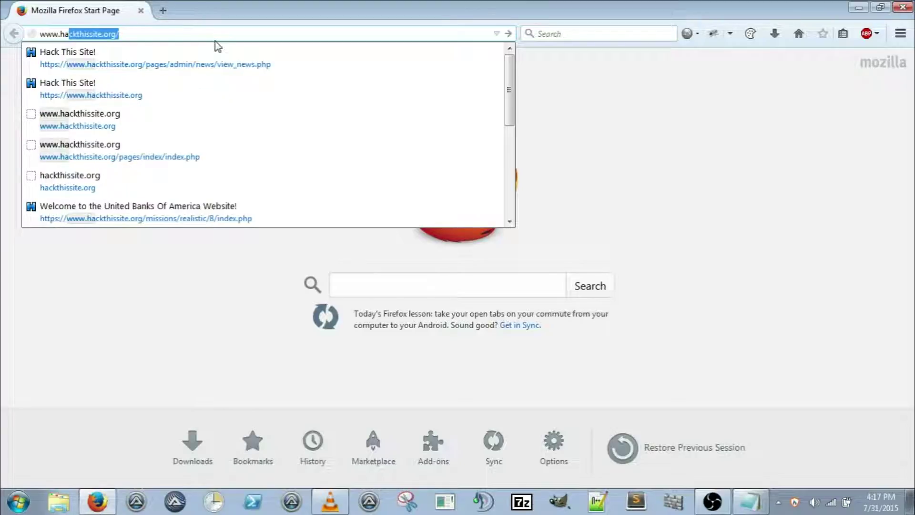
key("Return")
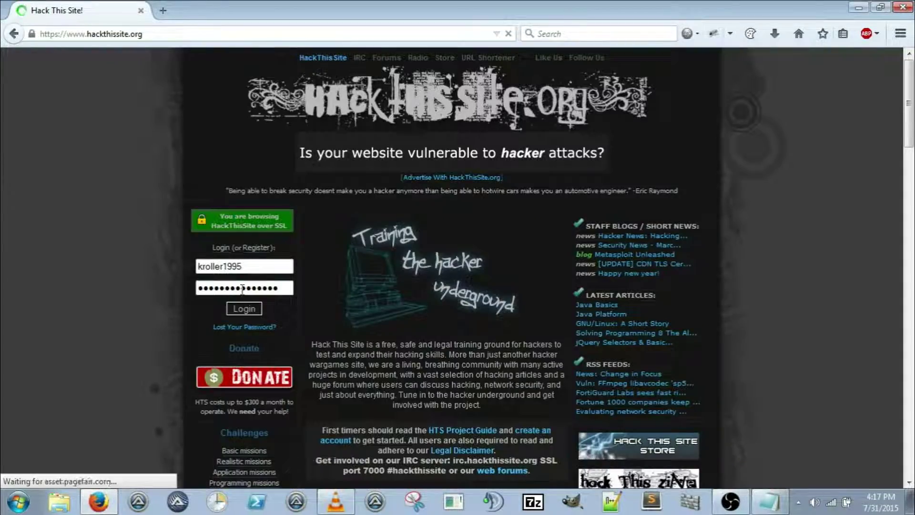
left_click(237, 308)
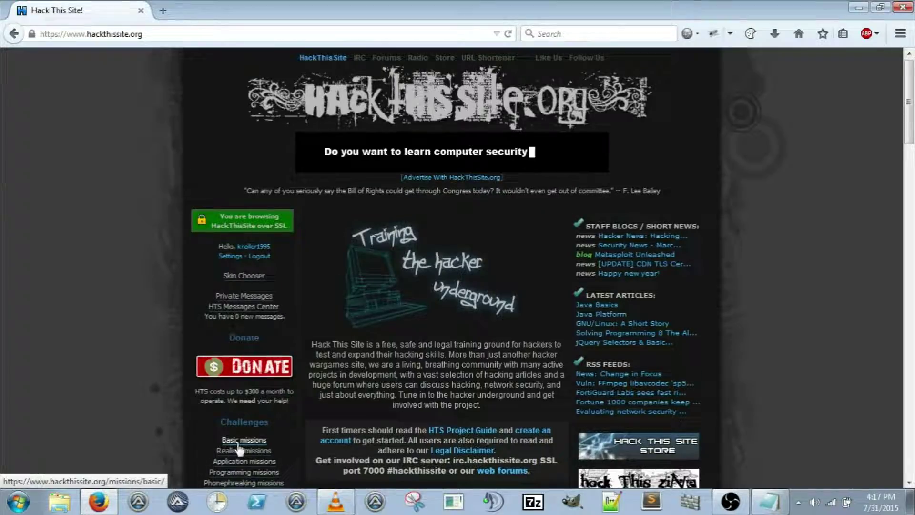
Step: Open the Basic 9 mission from the site's list of basic missions
left_click(238, 443)
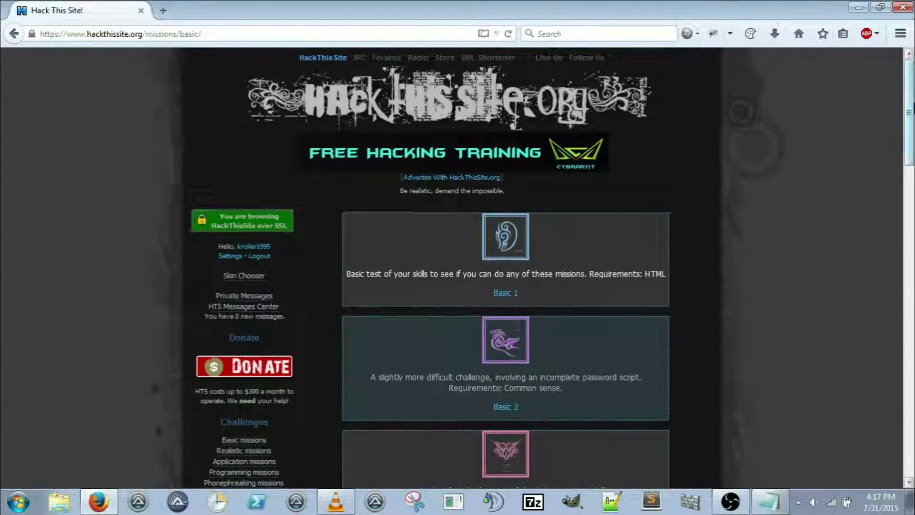
scroll(505, 266, "down", 15)
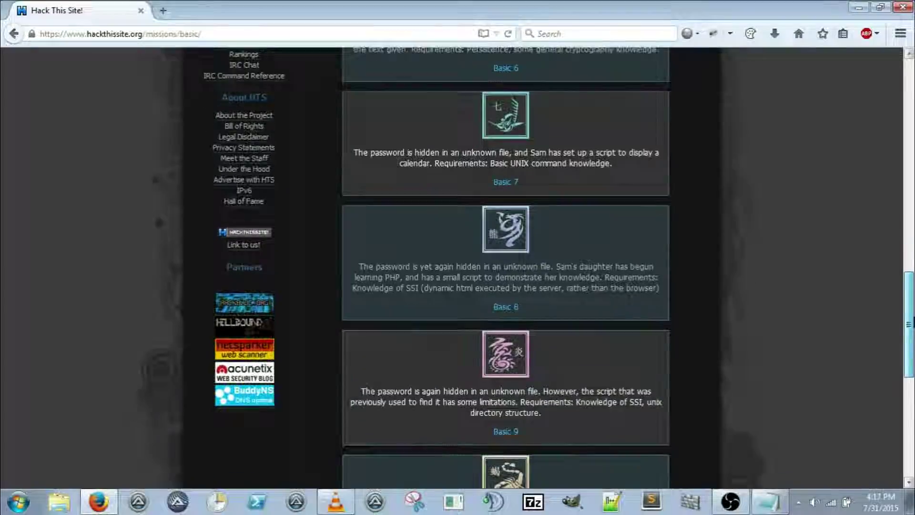
scroll(662, 385, "down", 2)
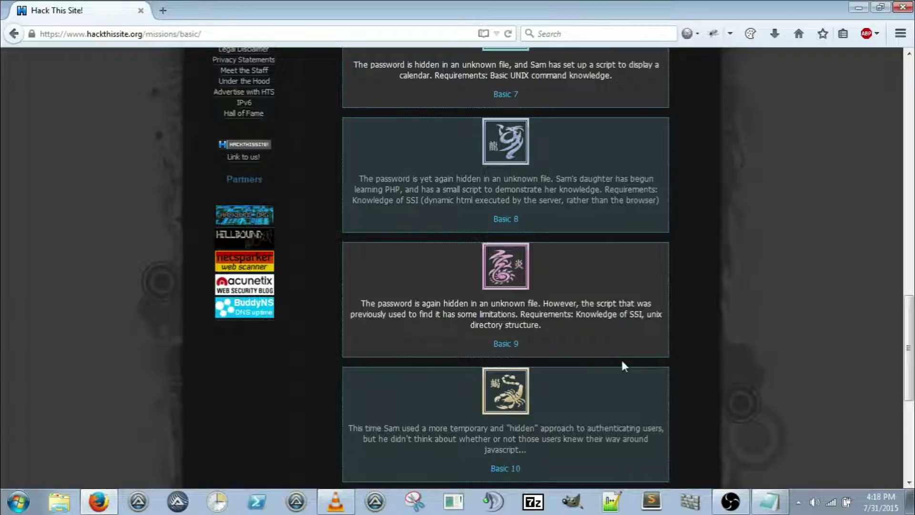
left_click(503, 347)
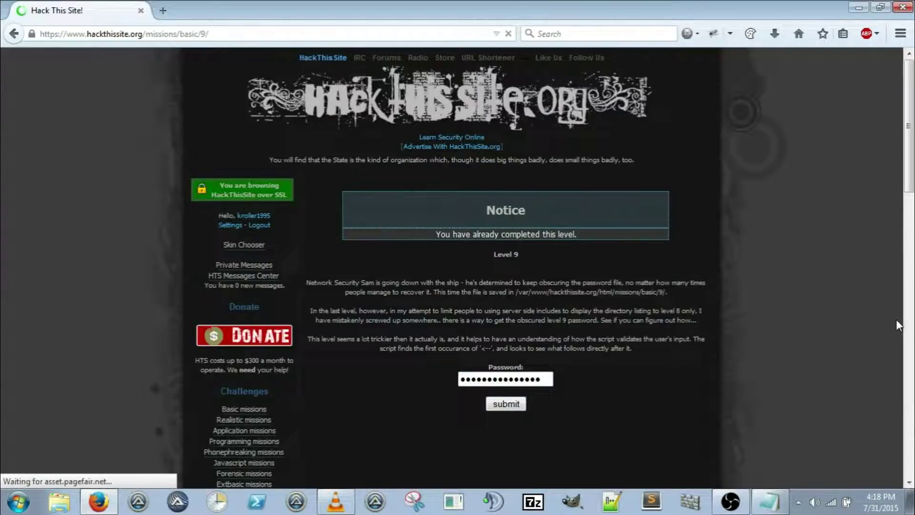
Step: Highlight the '<--' hint in the level 9 instructions and clear the prefilled password field
scroll(751, 252, "down", 3)
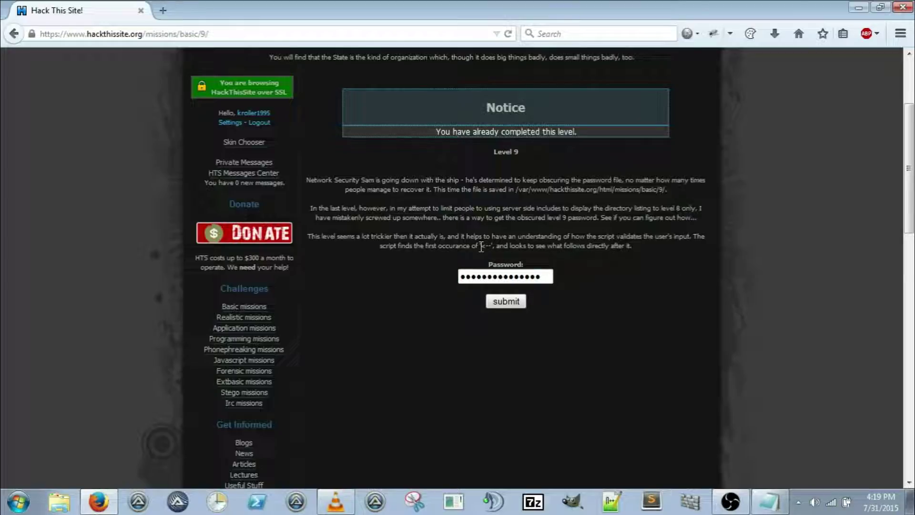
left_click_drag(481, 246, 491, 245)
left_click(604, 290)
left_click_drag(548, 276, 400, 272)
key("BackSpace")
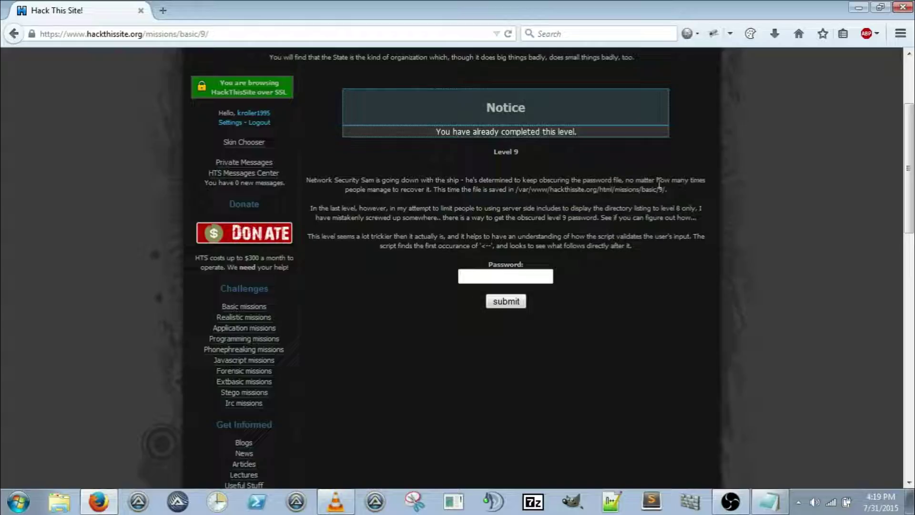
Step: Examine the level 9 instructions on where the password file is saved and the restriction of directory listing to level 8
left_click_drag(666, 189, 516, 190)
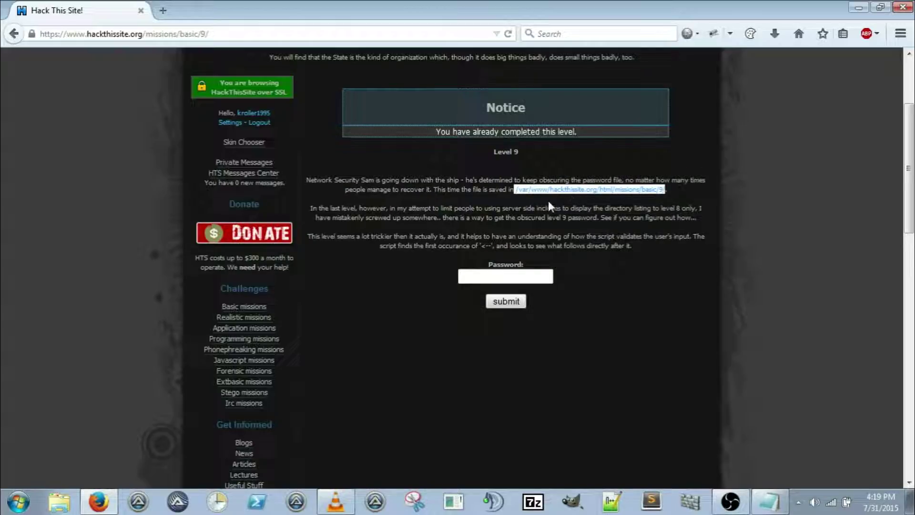
left_click(644, 192)
left_click_drag(643, 191, 664, 193)
left_click(644, 190)
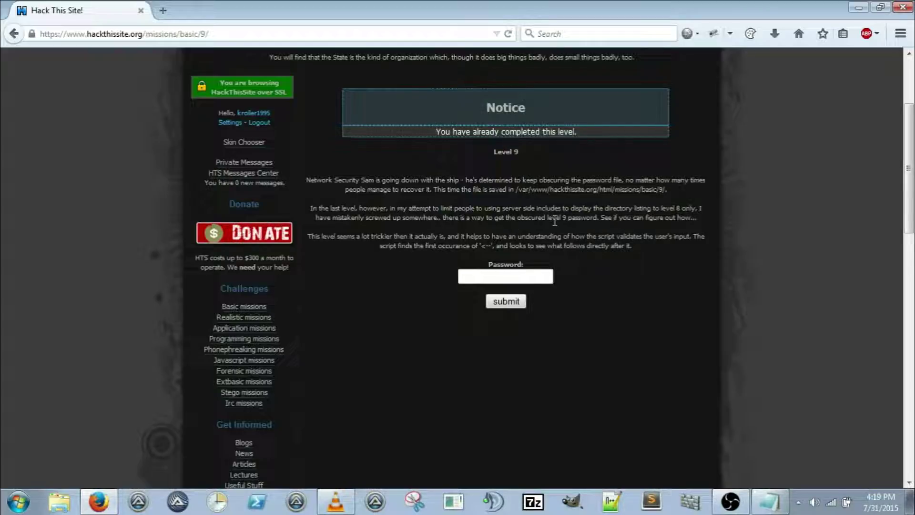
left_click_drag(548, 218, 593, 218)
left_click(596, 218)
left_click_drag(658, 207, 693, 206)
left_click(663, 222)
left_click(685, 226)
left_click(693, 220)
left_click_drag(660, 208, 696, 209)
left_click(671, 237)
left_click(682, 257)
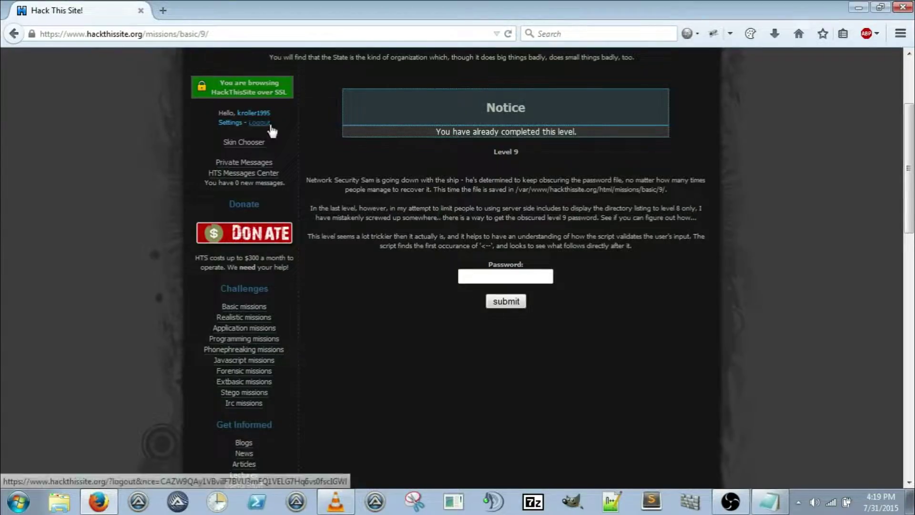
Step: Go to the level 8 mission page by changing the mission number in the address to 8
left_click(211, 32)
key("BackSpace")
key("BackSpace")
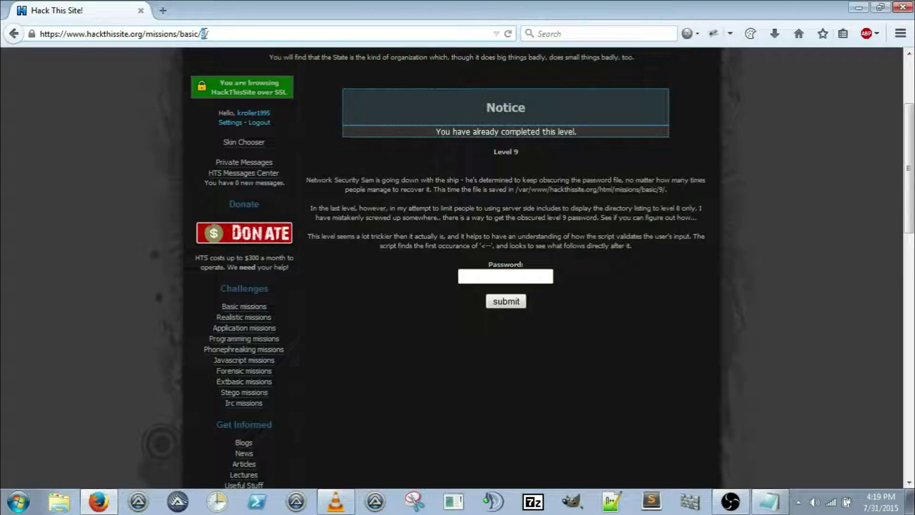
type("8/")
key("Return")
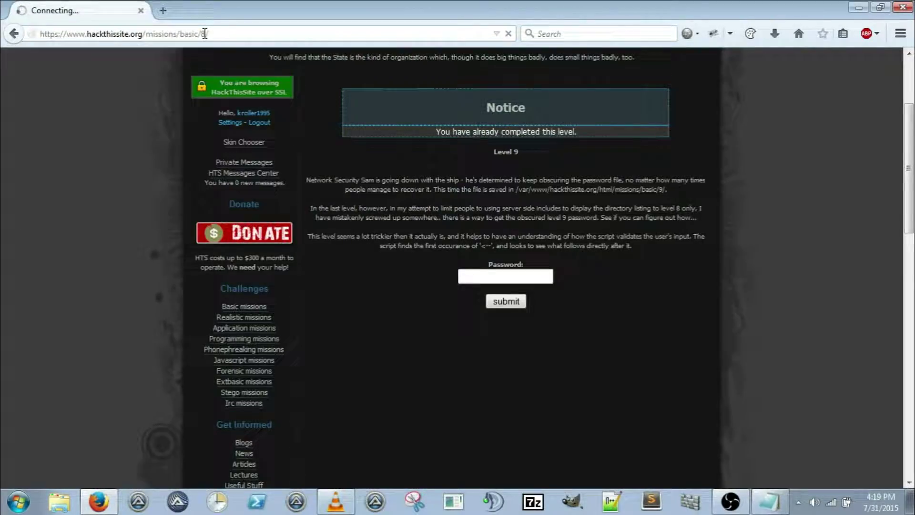
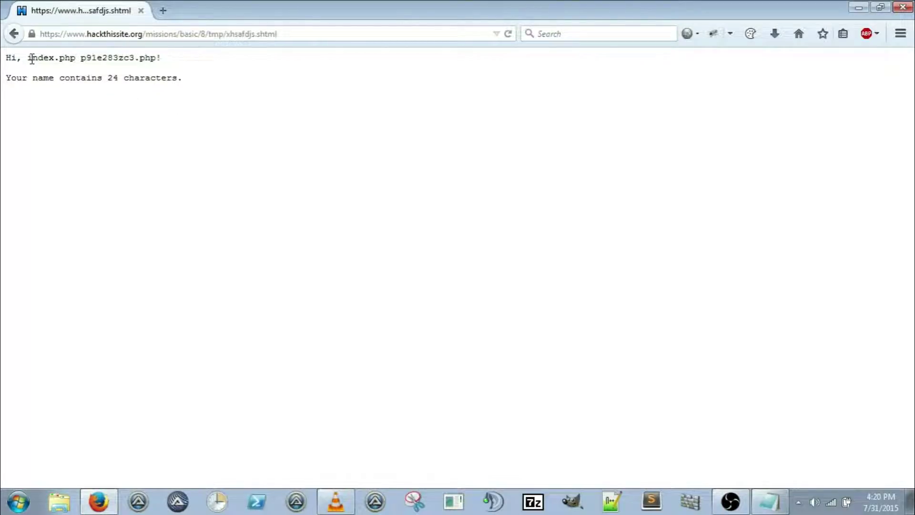
Step: Copy the file name p91e283zc3.php from the script's output
left_click_drag(28, 59, 147, 61)
left_click(105, 83)
right_click(147, 60)
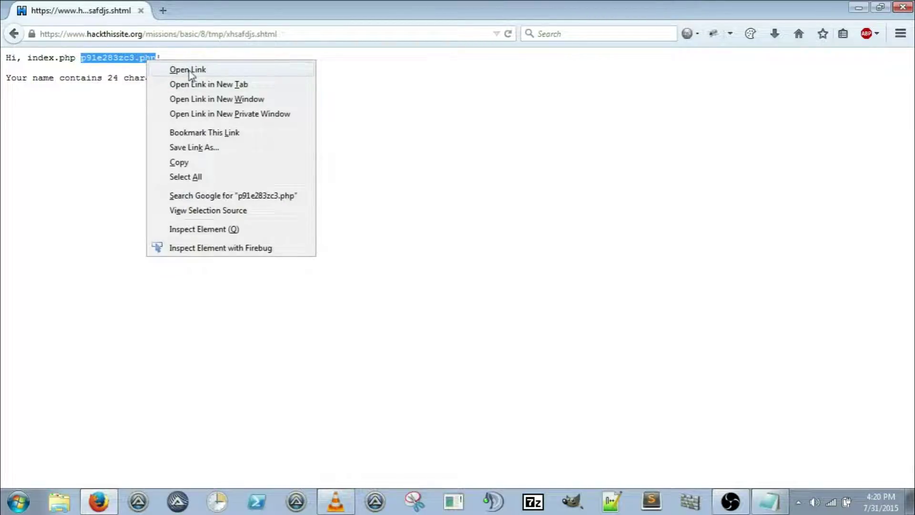
left_click(198, 162)
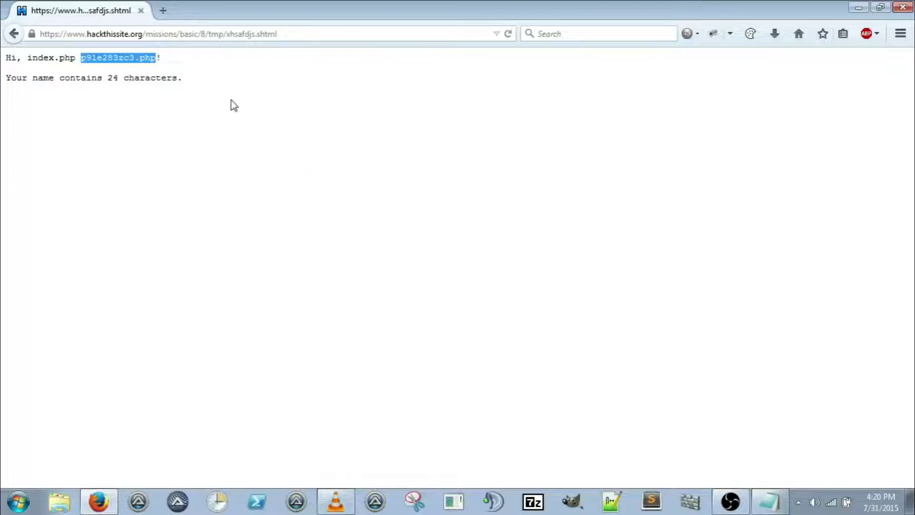
left_click(277, 34)
left_click_drag(276, 34, 204, 35)
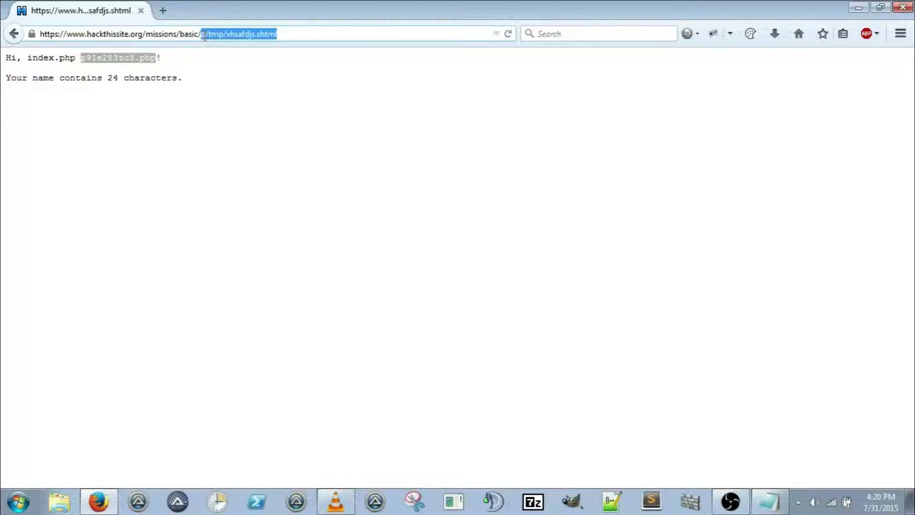
type("9/")
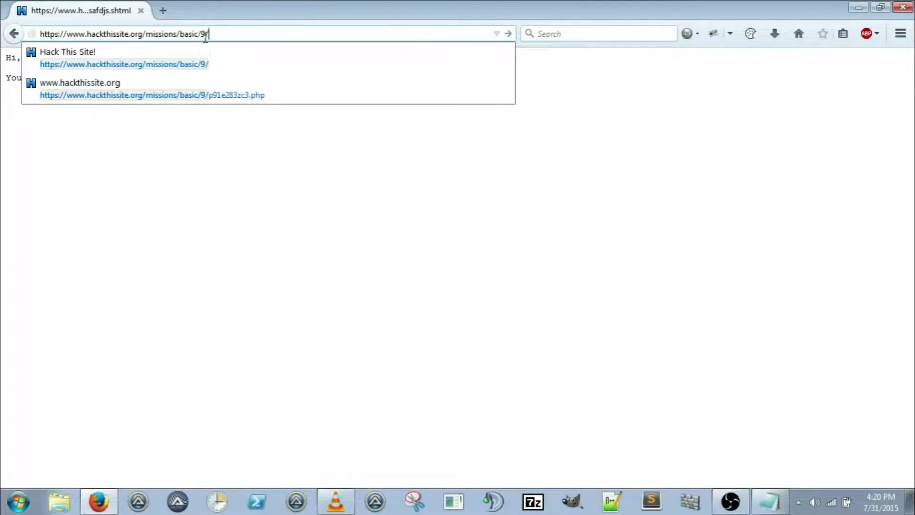
key("ctrl+v")
key("Return")
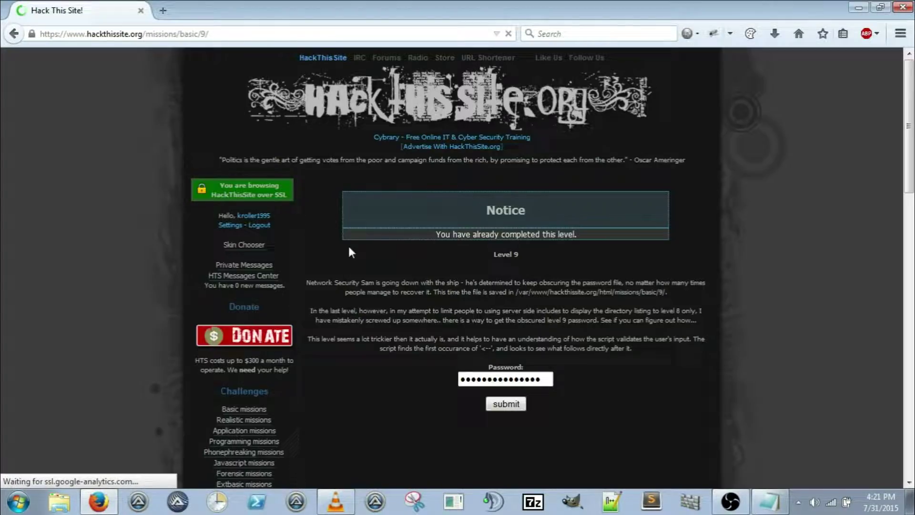
Step: Replace the prefilled entry in the level 9 password field with the copied password and submit it
left_click_drag(548, 410, 435, 401)
key("ctrl+v")
key("Return")
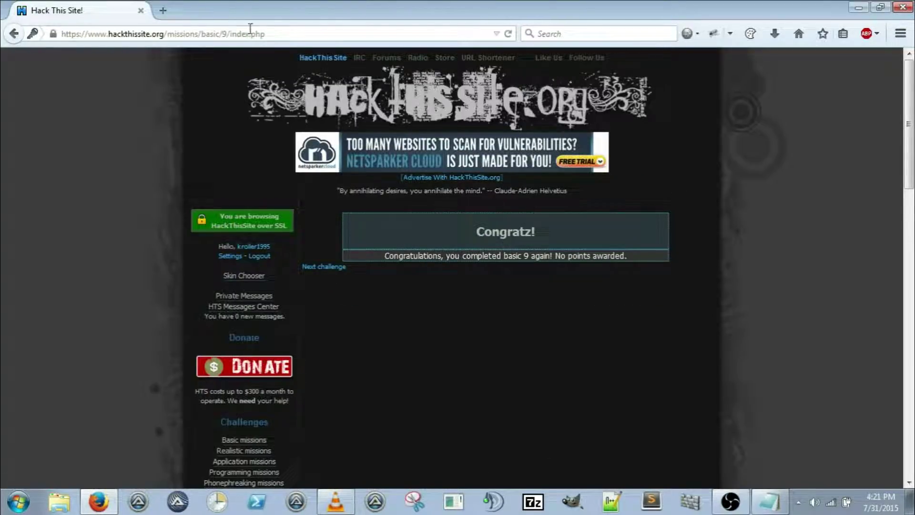
Step: Return to the basic missions list by shortening the address to /missions/basic/, and open the Basic 10 mission
left_click(273, 33)
left_click_drag(273, 33, 220, 34)
key("BackSpace")
key("Return")
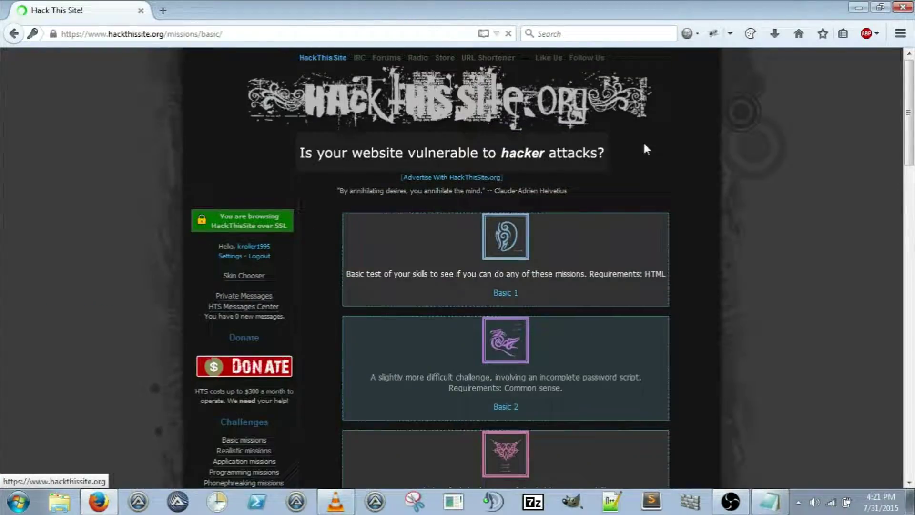
left_click_drag(908, 144, 882, 367)
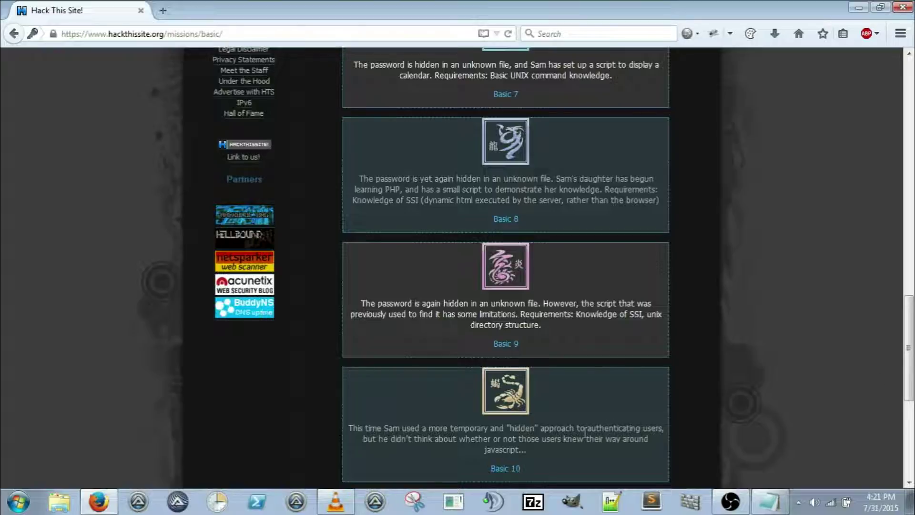
left_click(505, 469)
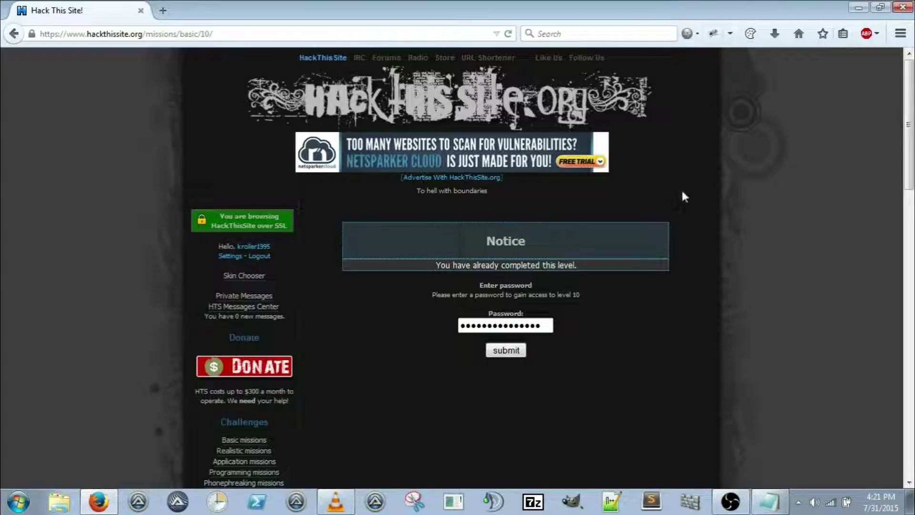
Step: Inspect the level 10 page with Firebug and show its cookies
right_click(590, 353)
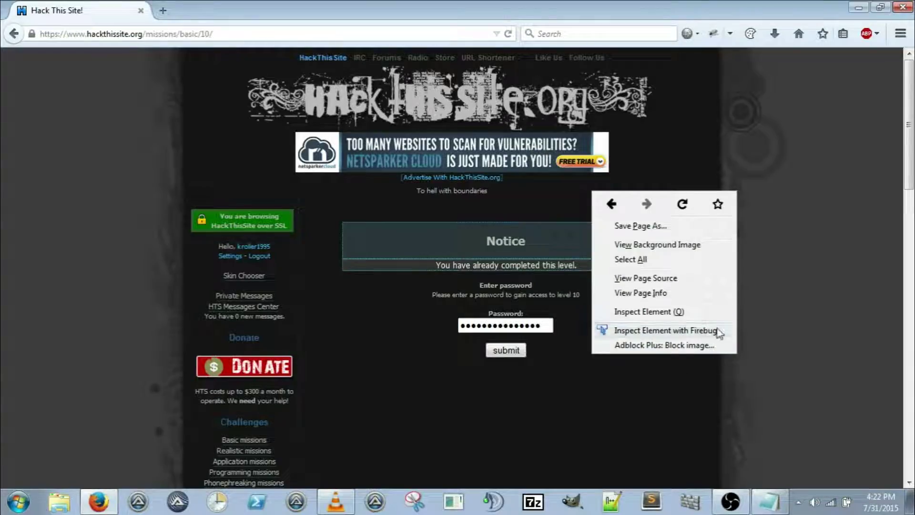
left_click(704, 332)
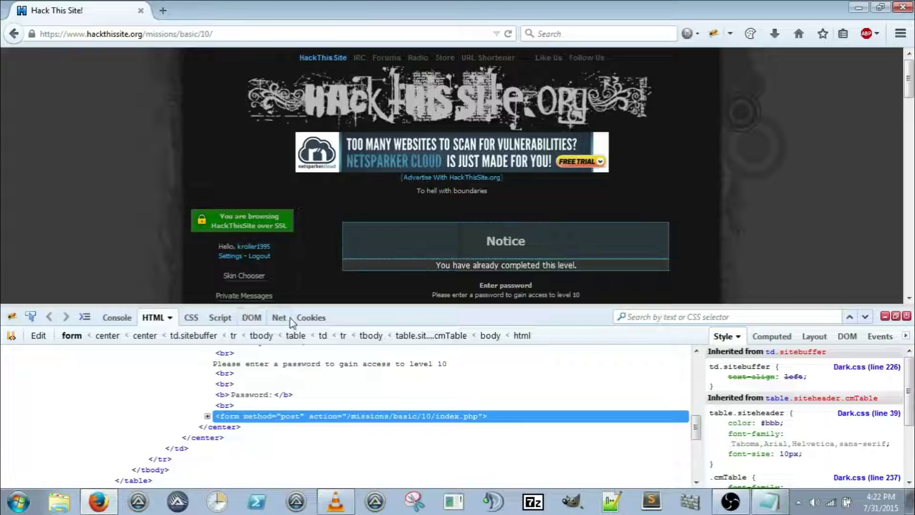
left_click(305, 317)
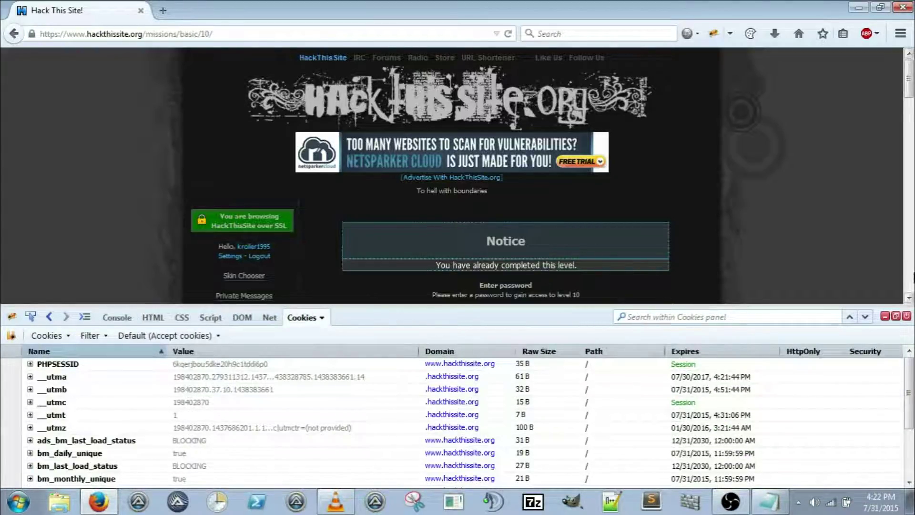
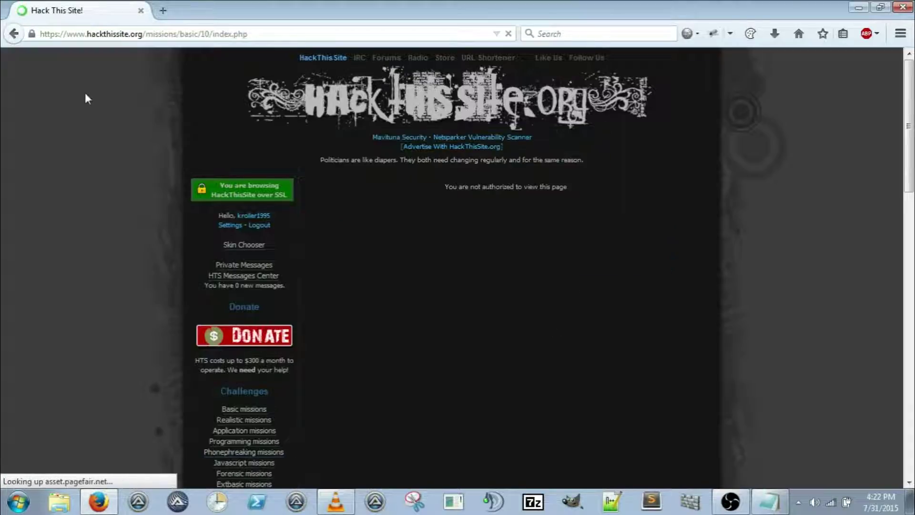
Step: Go back to the level 10 password page, reopen Firebug's cookie list and locate the level10_authorized cookie
left_click(13, 35)
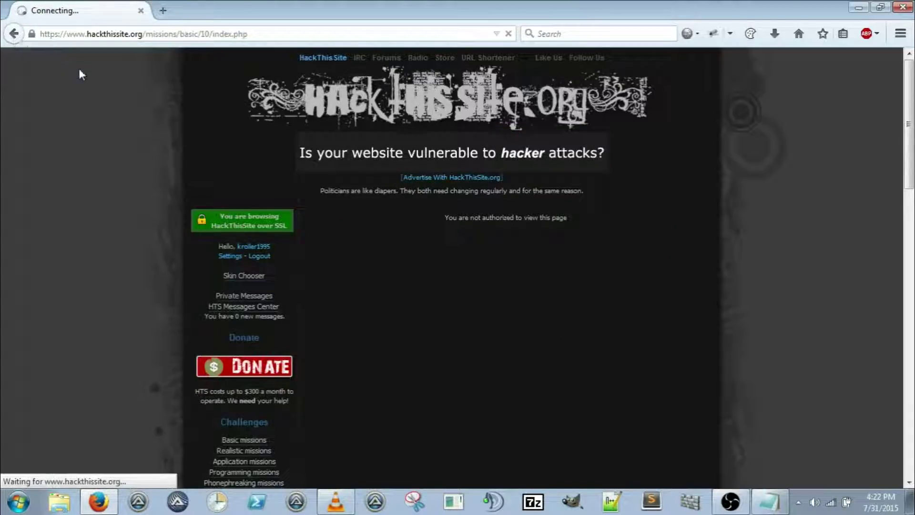
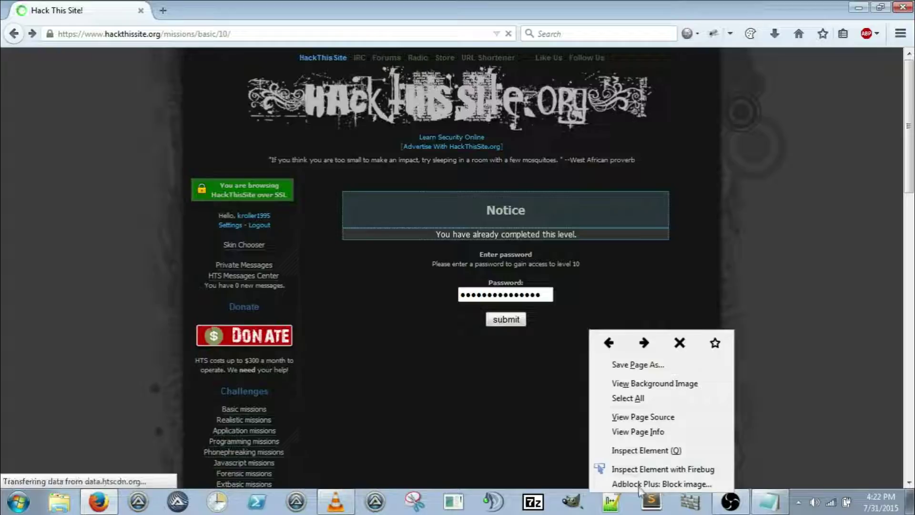
left_click(642, 469)
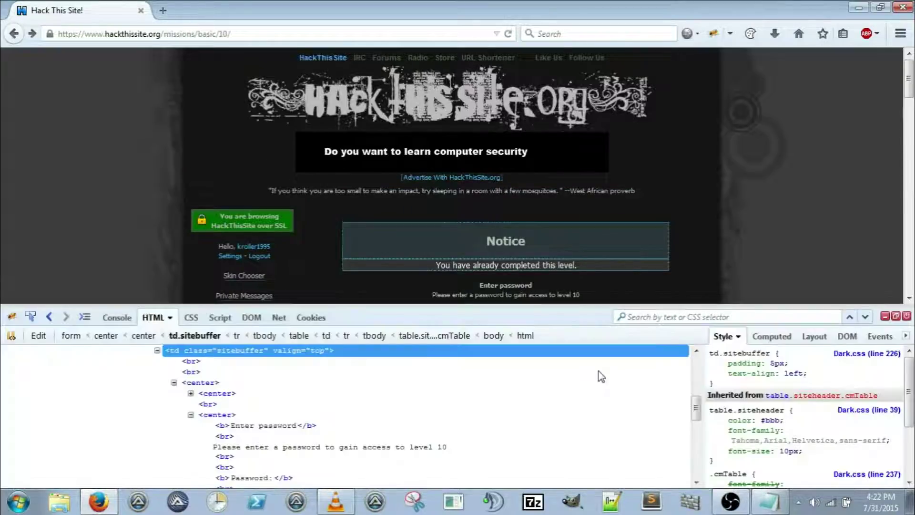
left_click(311, 318)
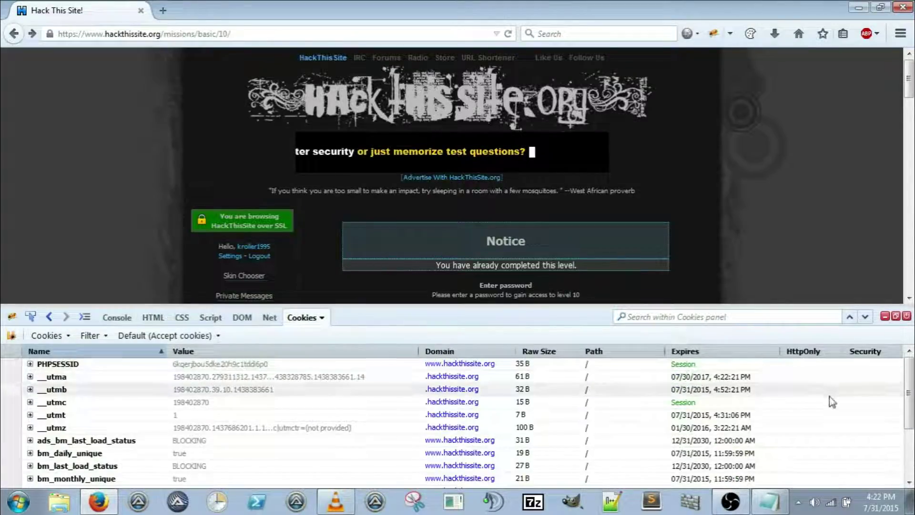
scroll(910, 420, "down", 1)
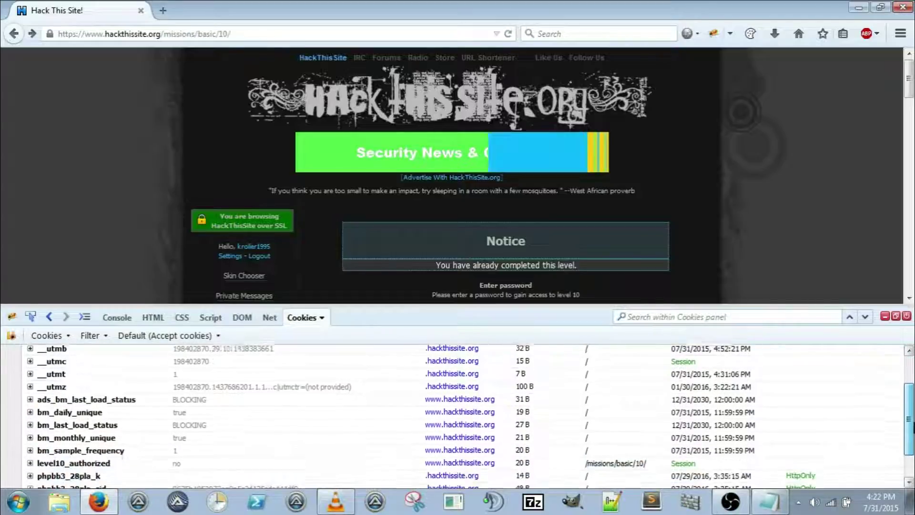